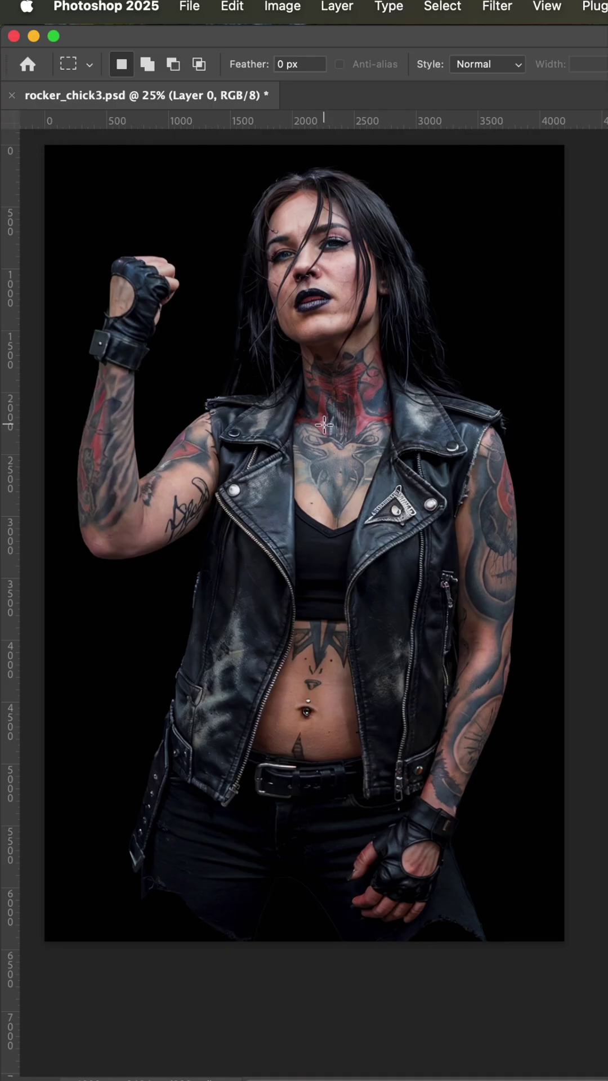
- Duplicate Layer 0 and convert the resulting Layer 0 copy into a smart object
key(F7)
drag(362, 425, 374, 434)
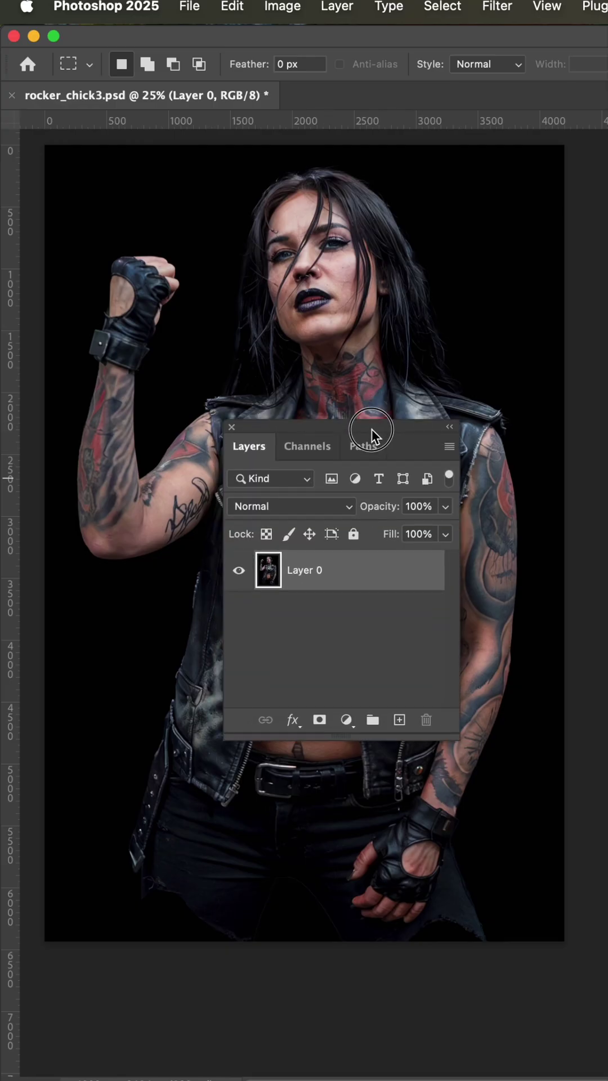
drag(380, 579, 395, 720)
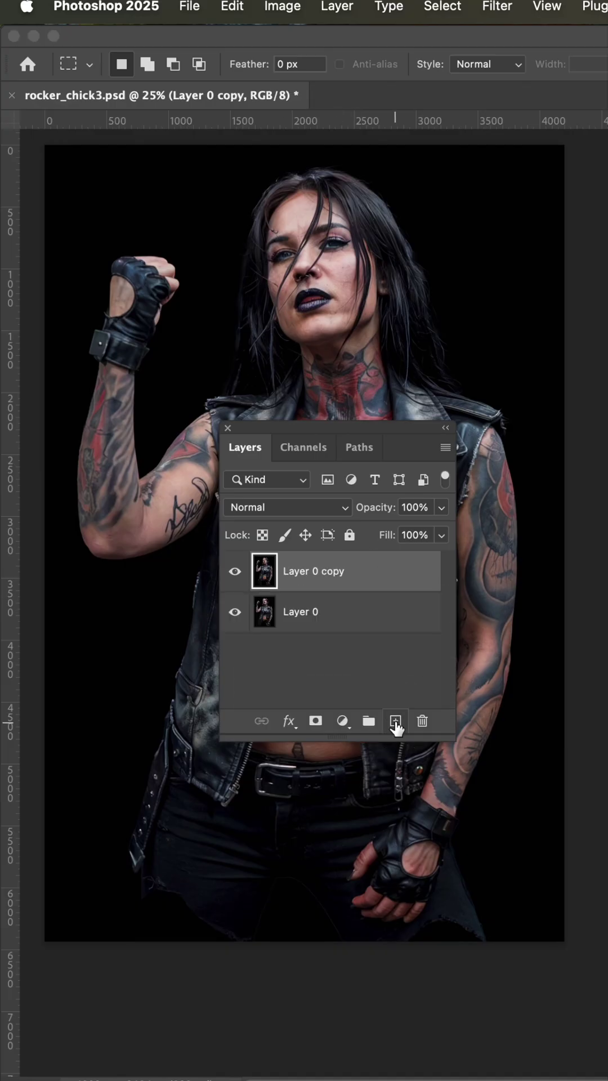
right_click(319, 570)
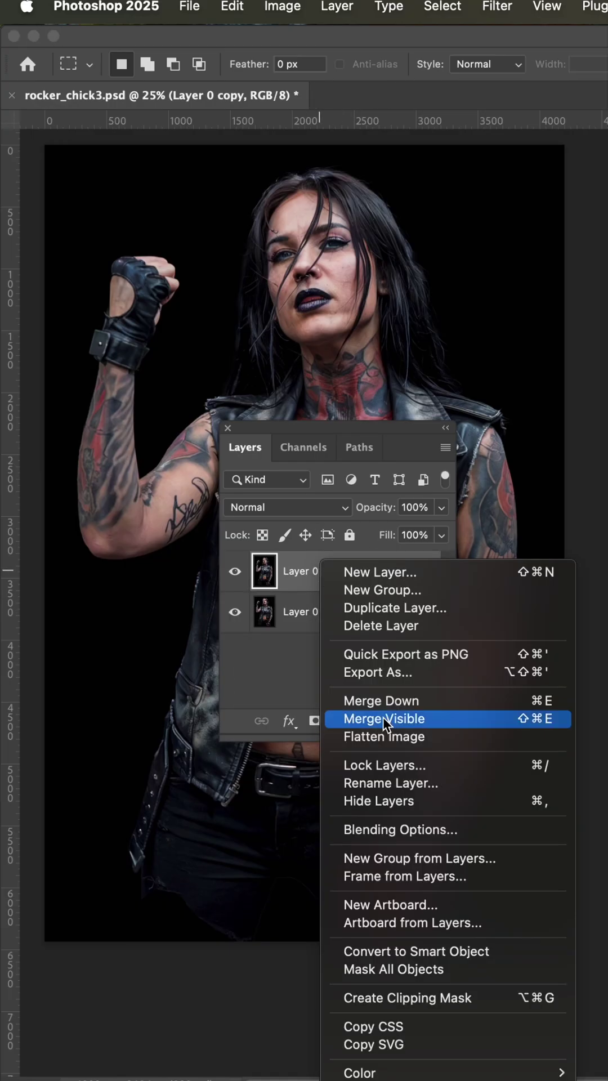
click(374, 957)
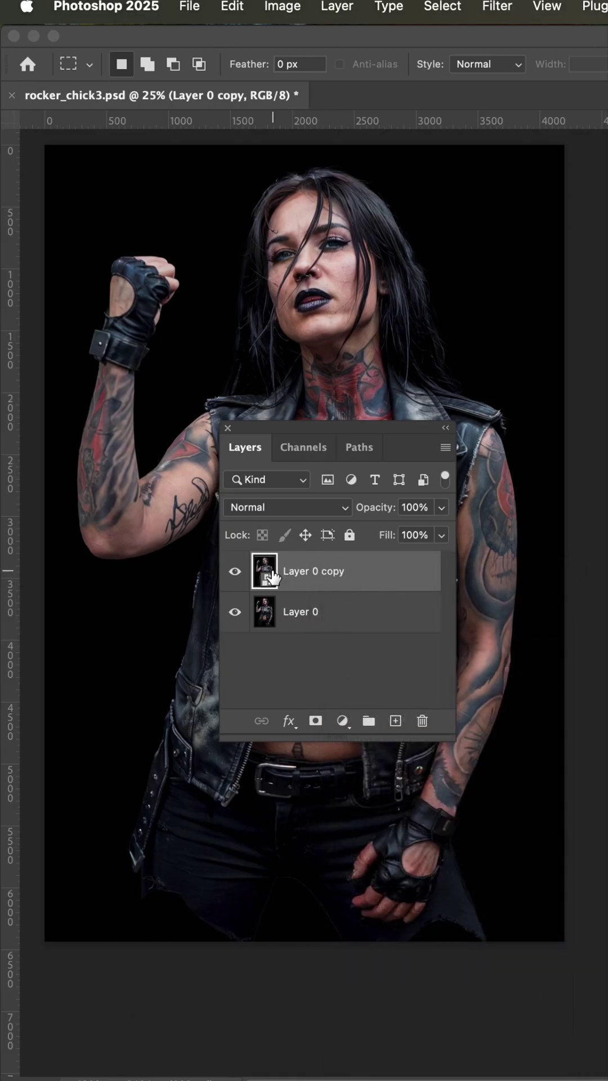
- Open the smart object's contents, Layer 0 copy.psb, and switch it to Grayscale mode
double_click(265, 573)
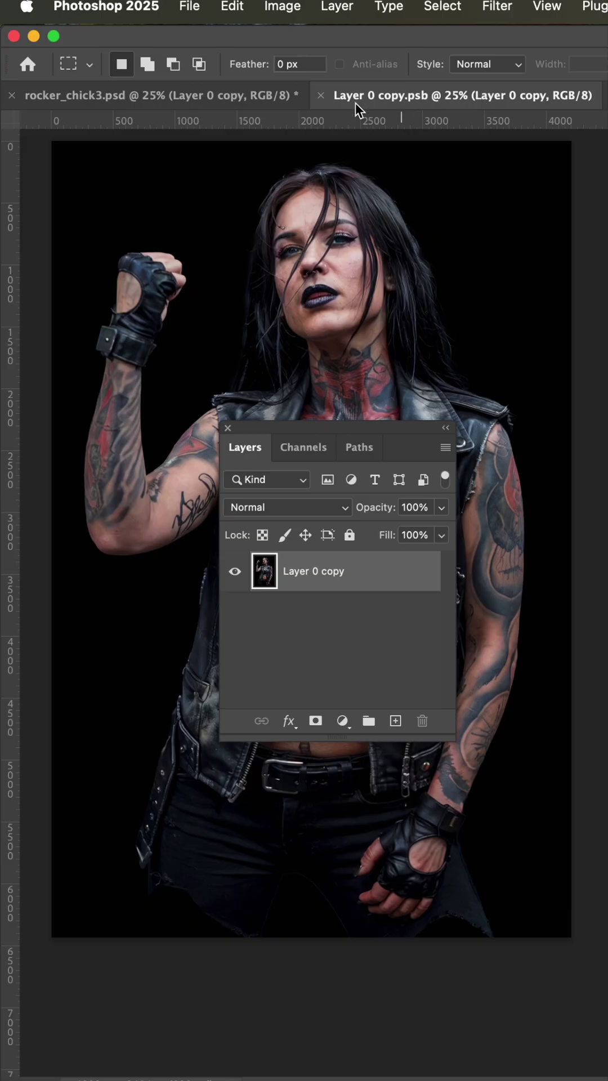
click(176, 97)
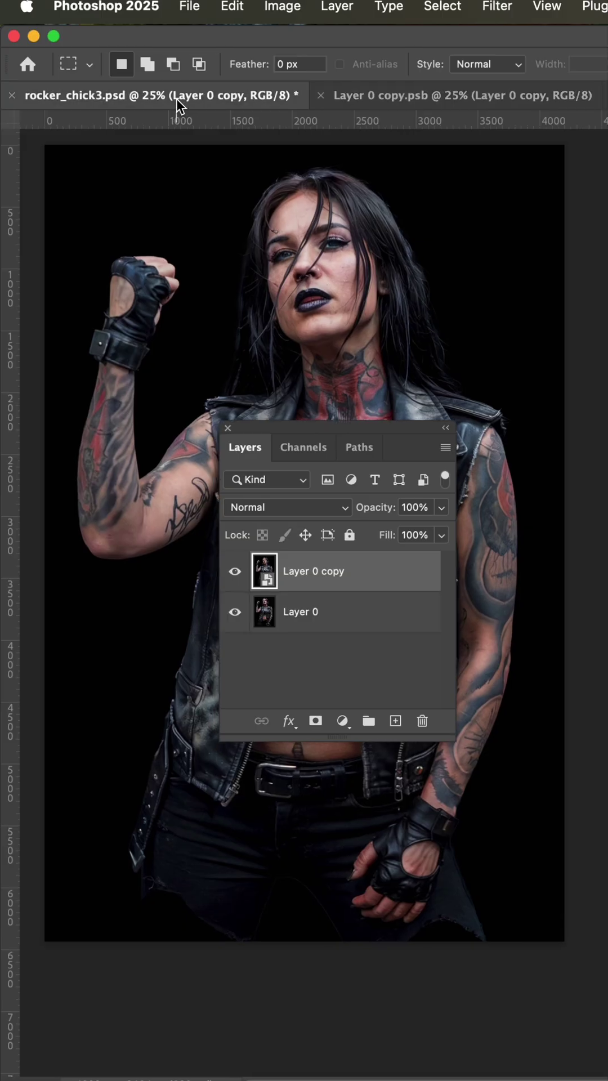
click(405, 102)
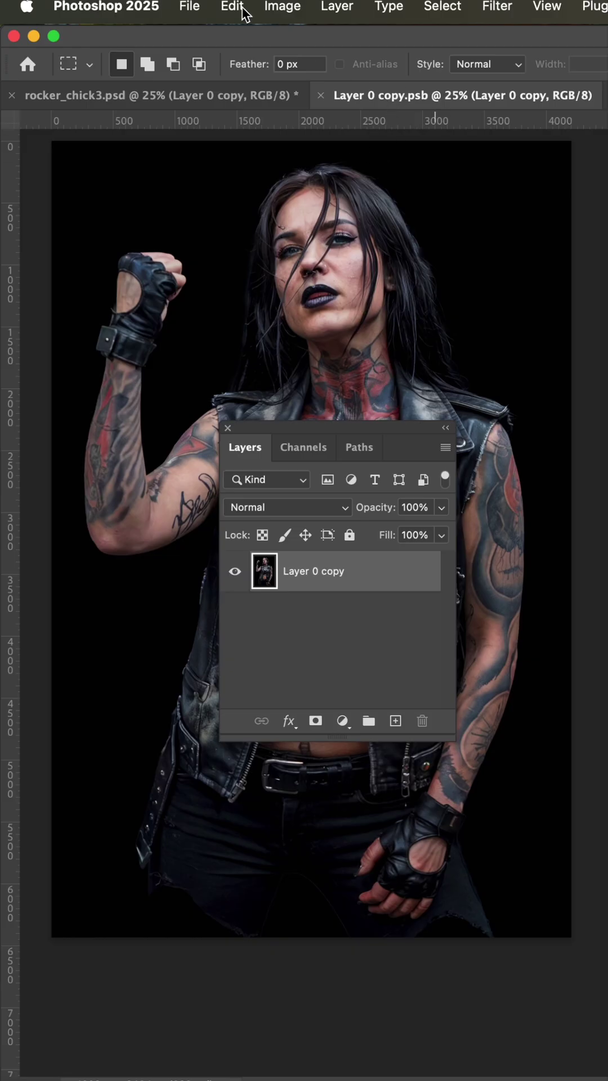
click(279, 6)
mouse_move(290, 38)
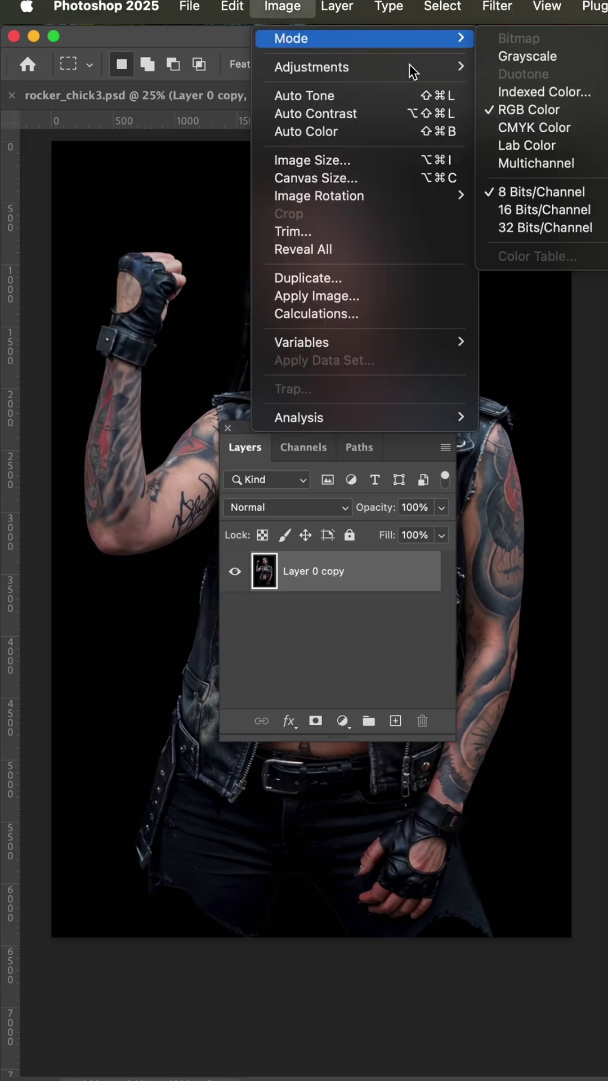
click(532, 59)
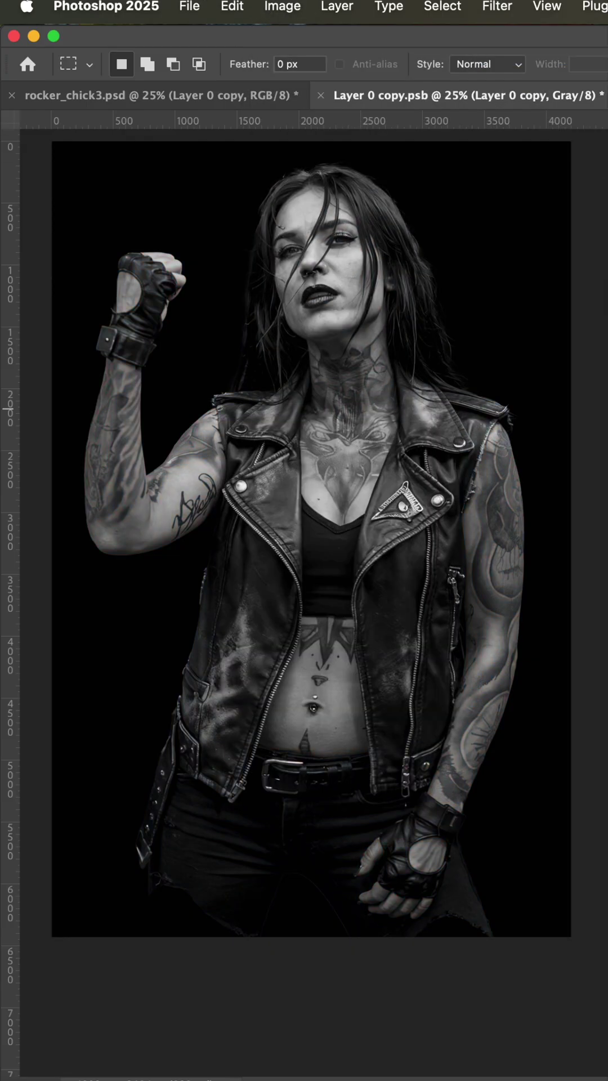
- Set the Levels input values to black 14, midtones 0.94 and white 155
key(super+l)
key(super+plus)
key(super+plus)
key(super+plus)
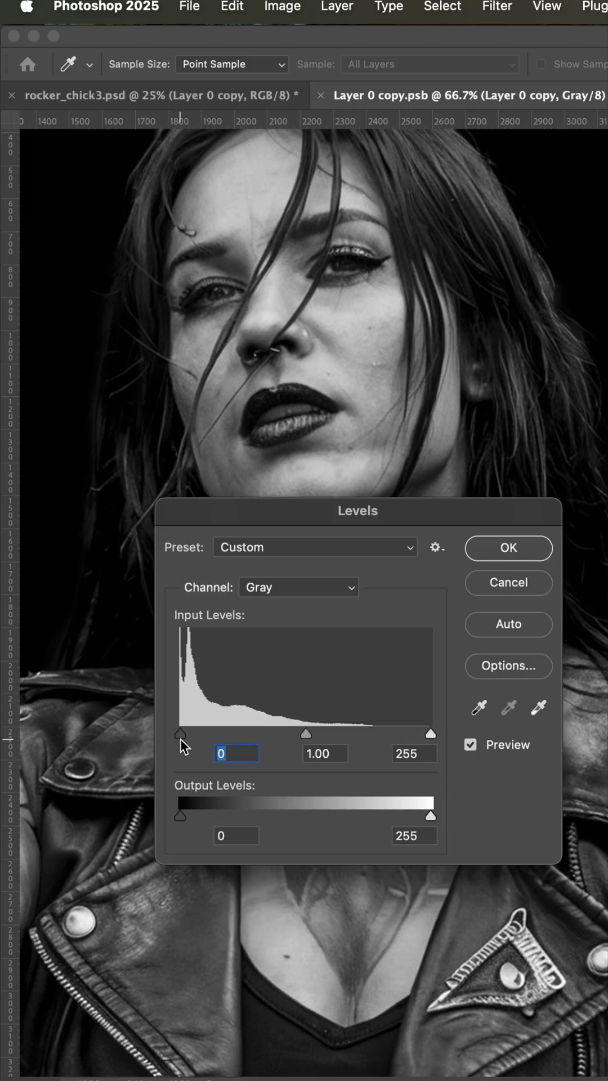
drag(181, 736, 194, 738)
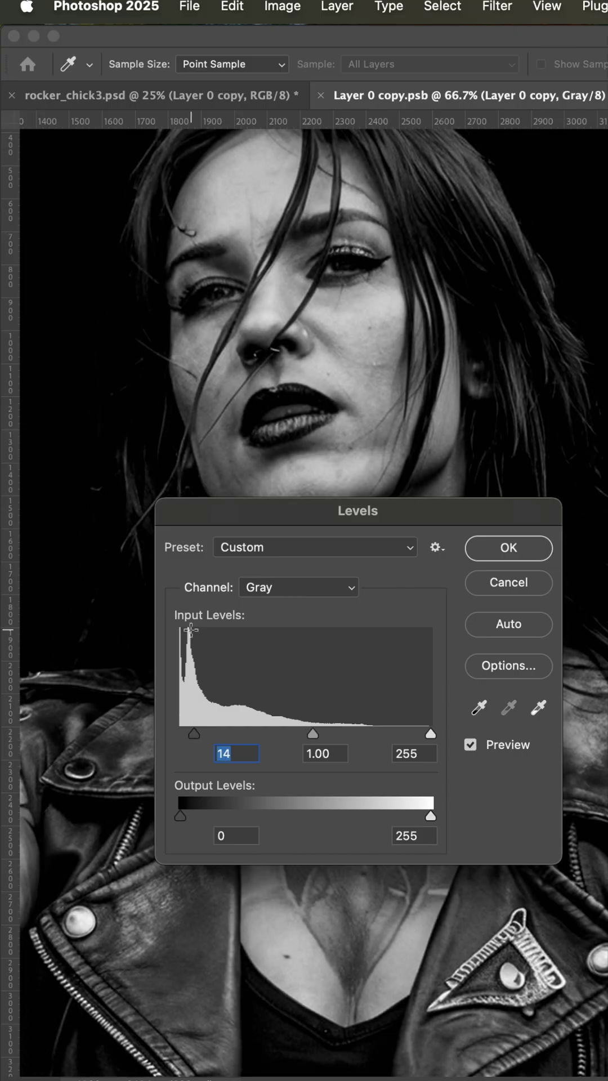
drag(431, 734, 341, 737)
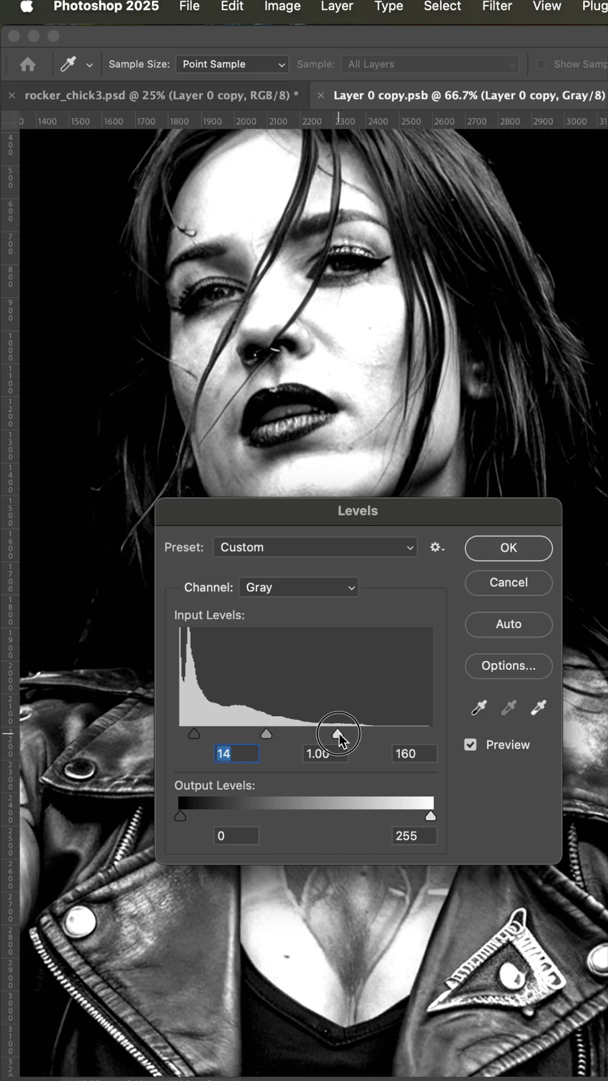
drag(339, 738, 276, 733)
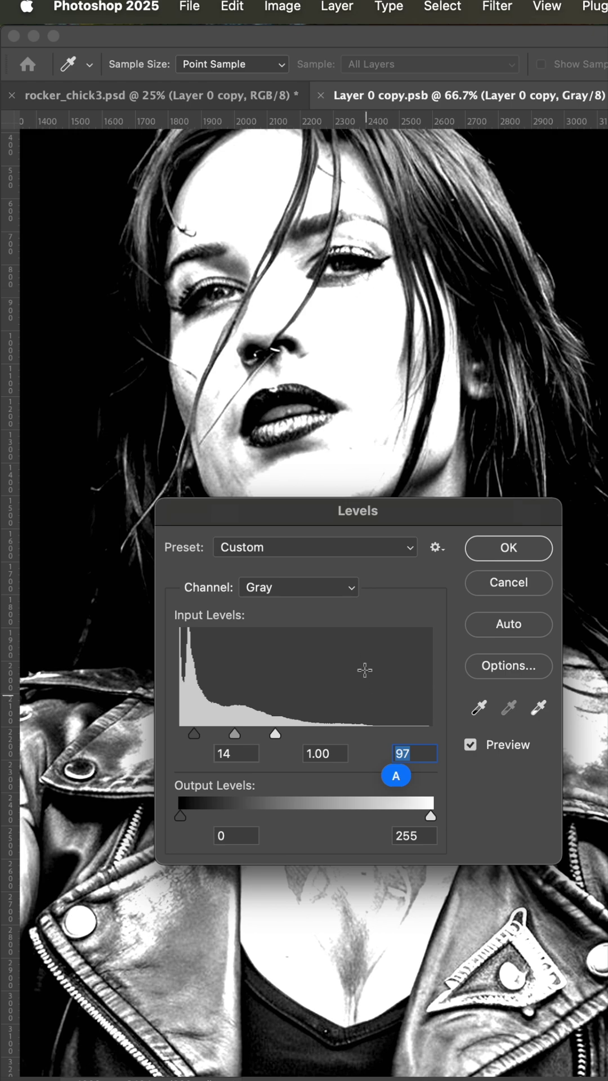
drag(276, 733, 300, 736)
mouse_move(248, 734)
mouse_down()
mouse_move(235, 734)
mouse_move(270, 738)
mouse_move(254, 738)
mouse_up()
drag(298, 737, 333, 735)
mouse_move(270, 735)
mouse_down()
mouse_move(254, 735)
mouse_move(269, 739)
mouse_up()
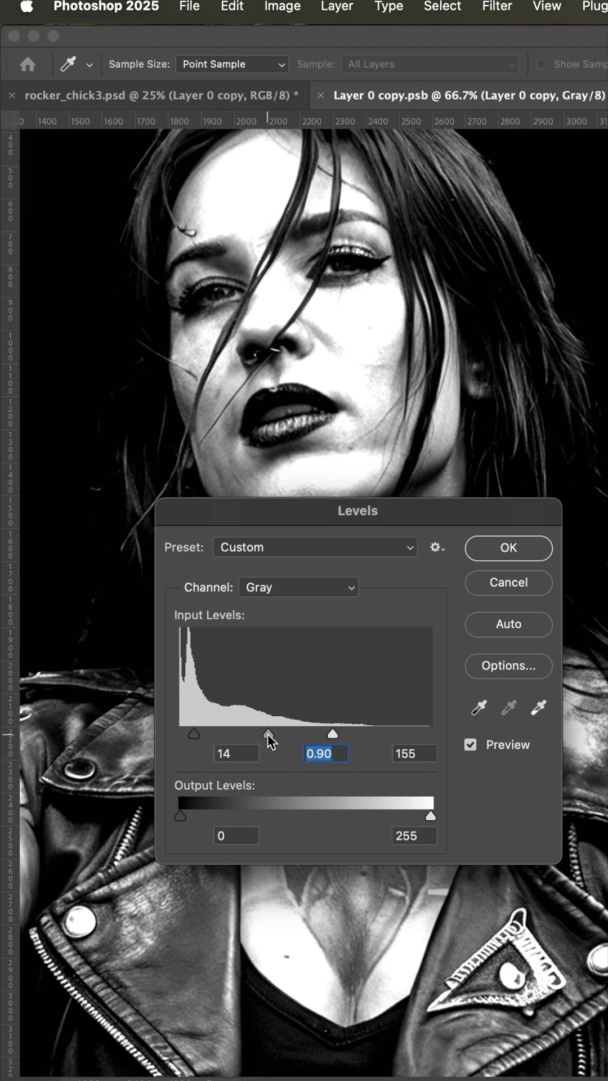
mouse_move(266, 735)
mouse_down()
mouse_move(256, 736)
mouse_move(268, 737)
mouse_up()
- Apply the Levels adjustment and convert the flattened image to Bitmap mode
click(509, 550)
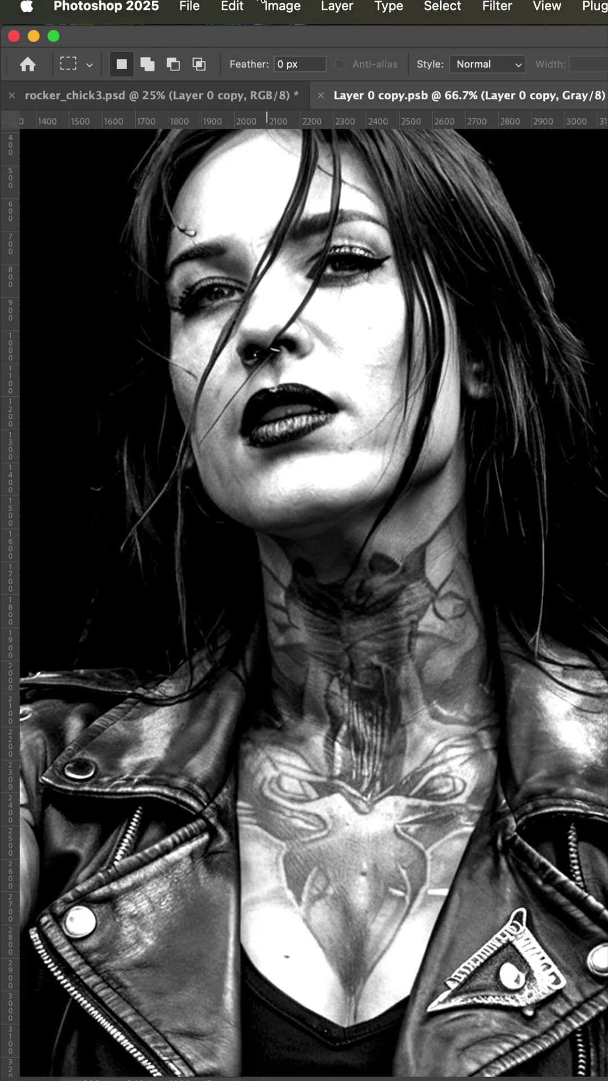
click(277, 7)
mouse_move(292, 43)
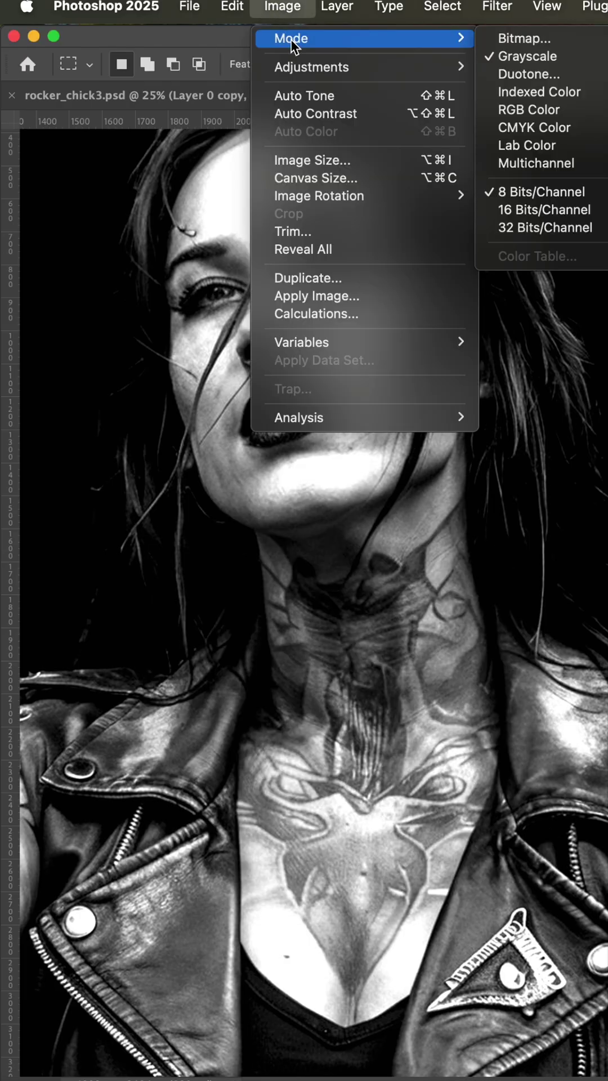
click(532, 39)
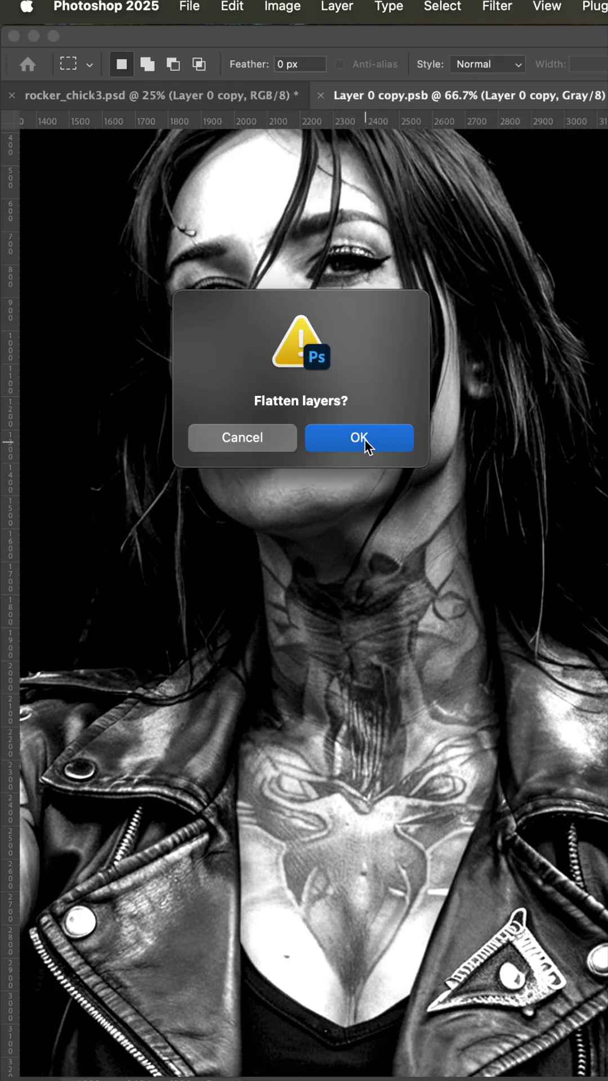
click(360, 442)
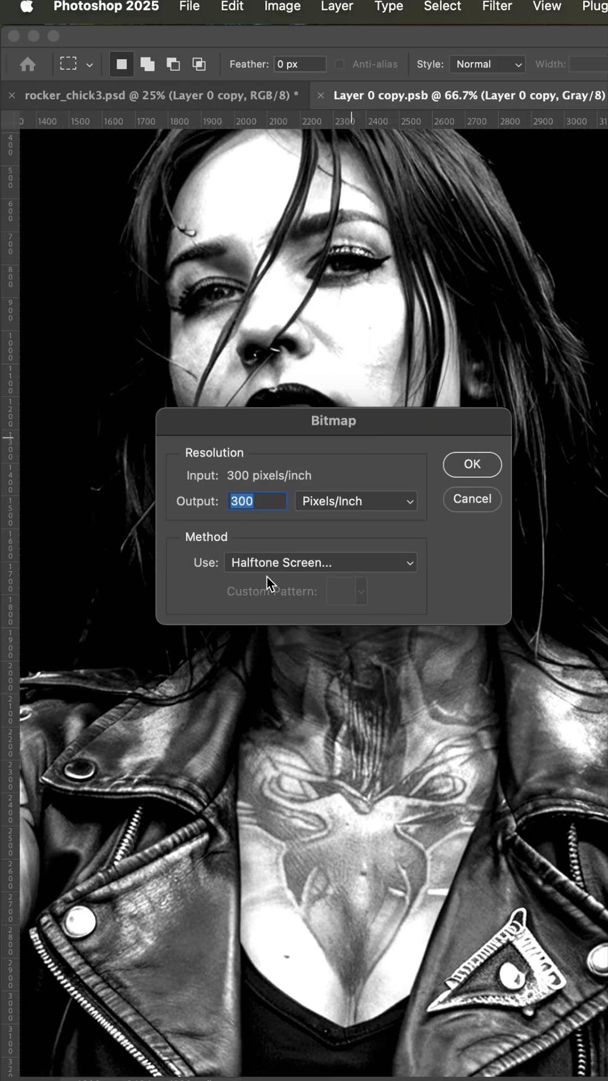
- Use a Halftone Screen at 300 pixels/inch with 45 lines/inch frequency and round dots
click(480, 461)
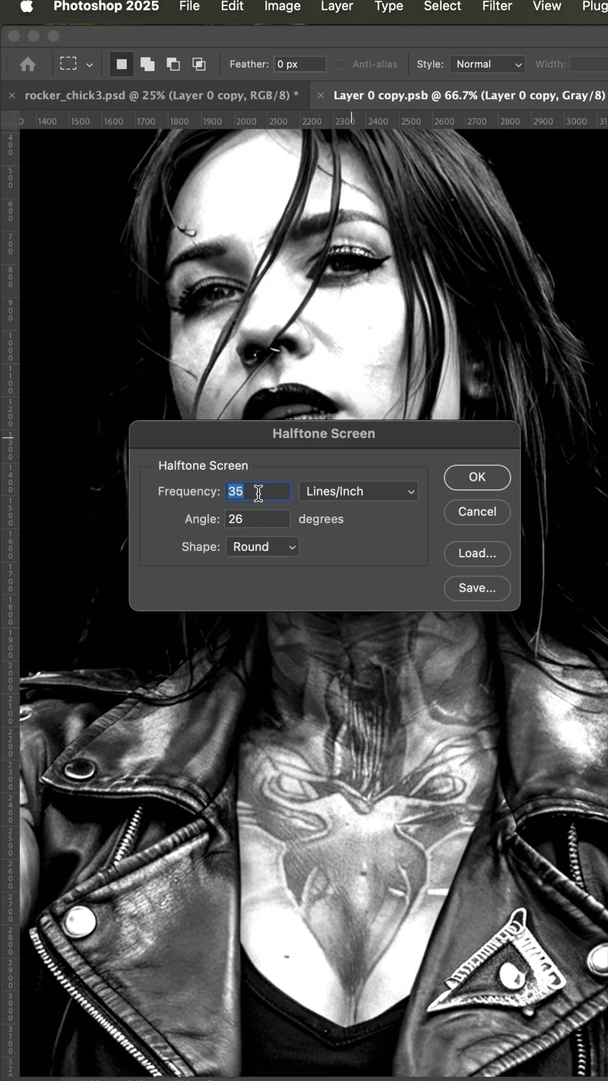
text(4)
double_click(243, 492)
click(478, 484)
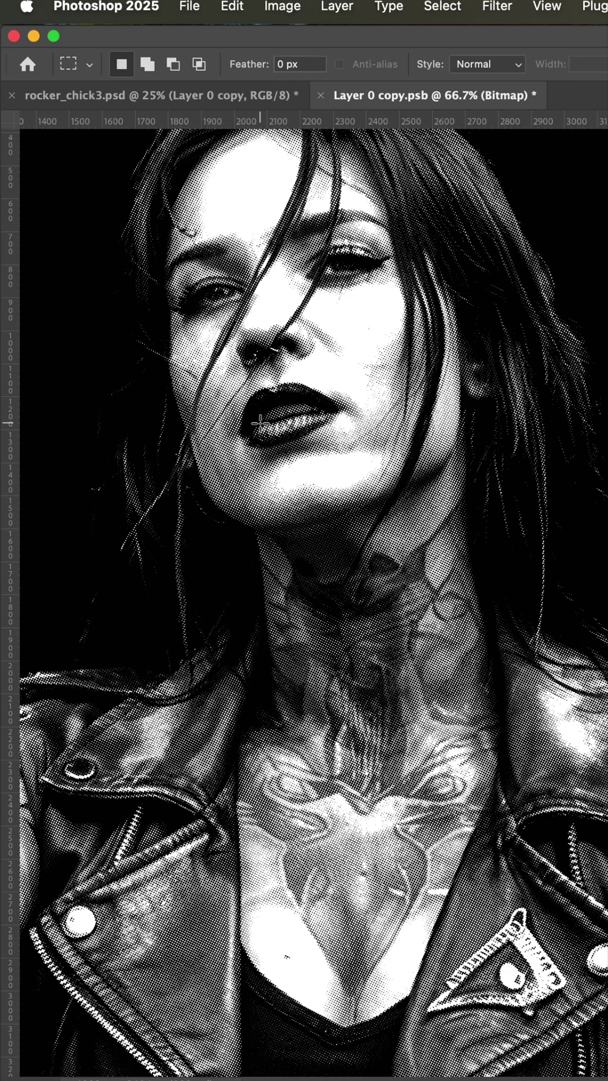
- Zoom in on the lips to check the halftone dots, then save and close Layer 0 copy.psb
key(z)
drag(275, 417, 386, 424)
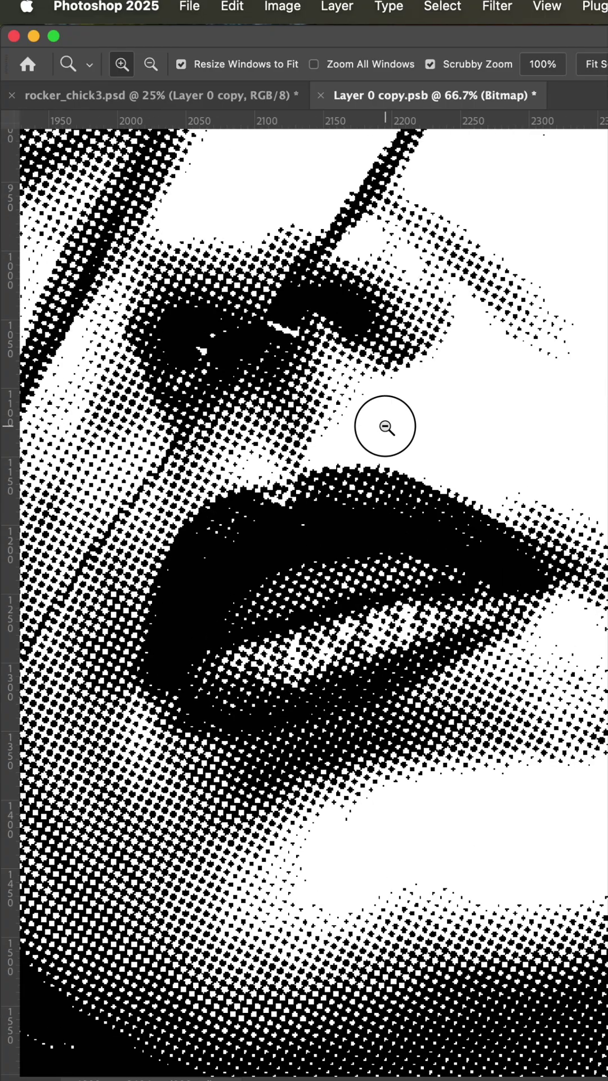
drag(439, 398, 401, 415)
click(190, 8)
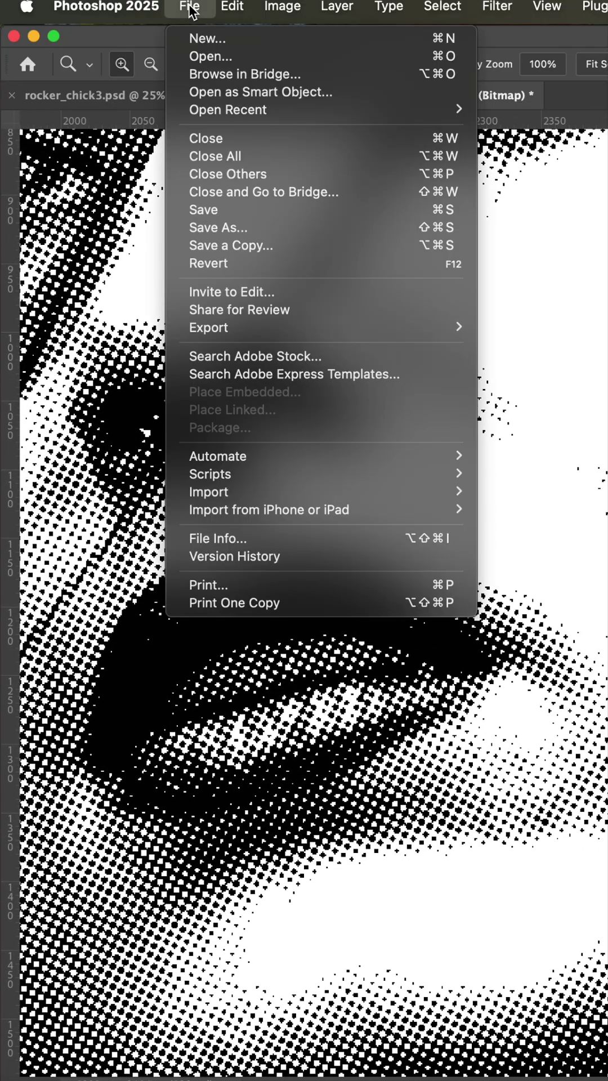
click(202, 137)
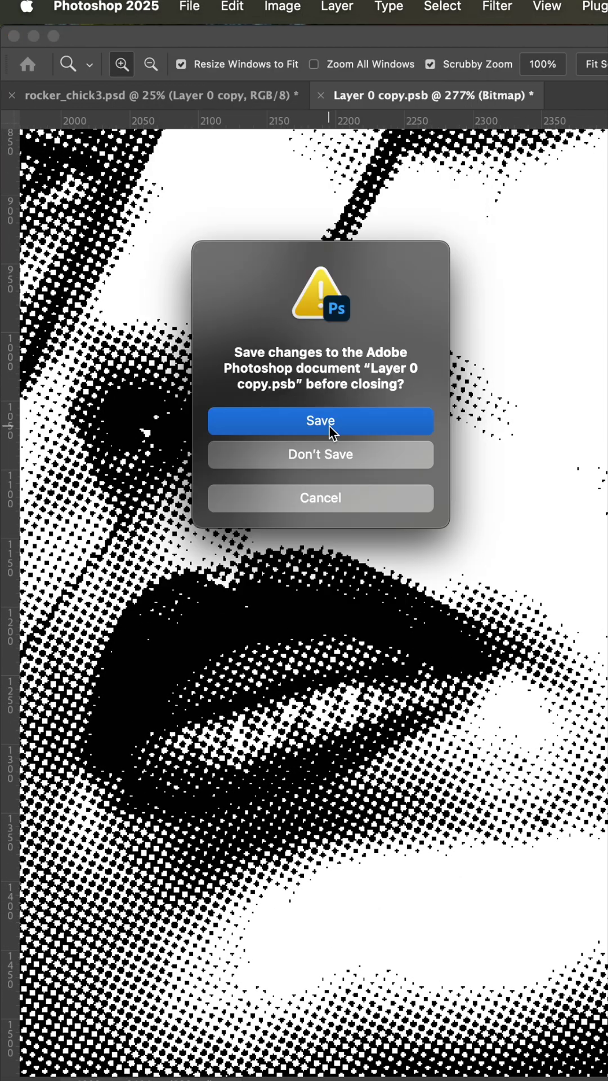
click(328, 425)
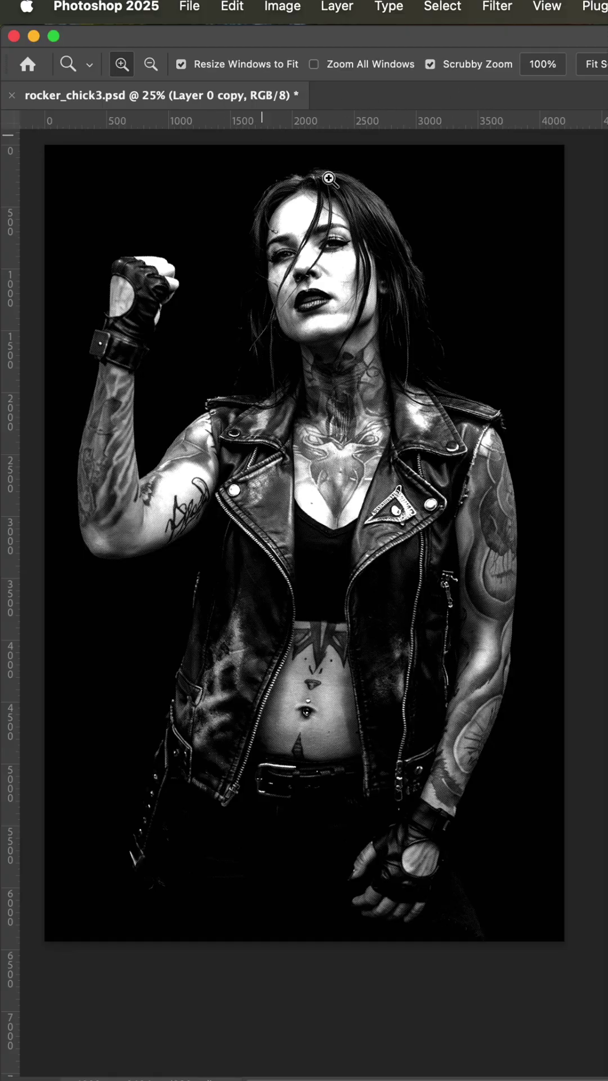
- Copy the whole grayscale Layer 0 copy and hide that layer
drag(607, 394, 309, 389)
super+click(265, 529)
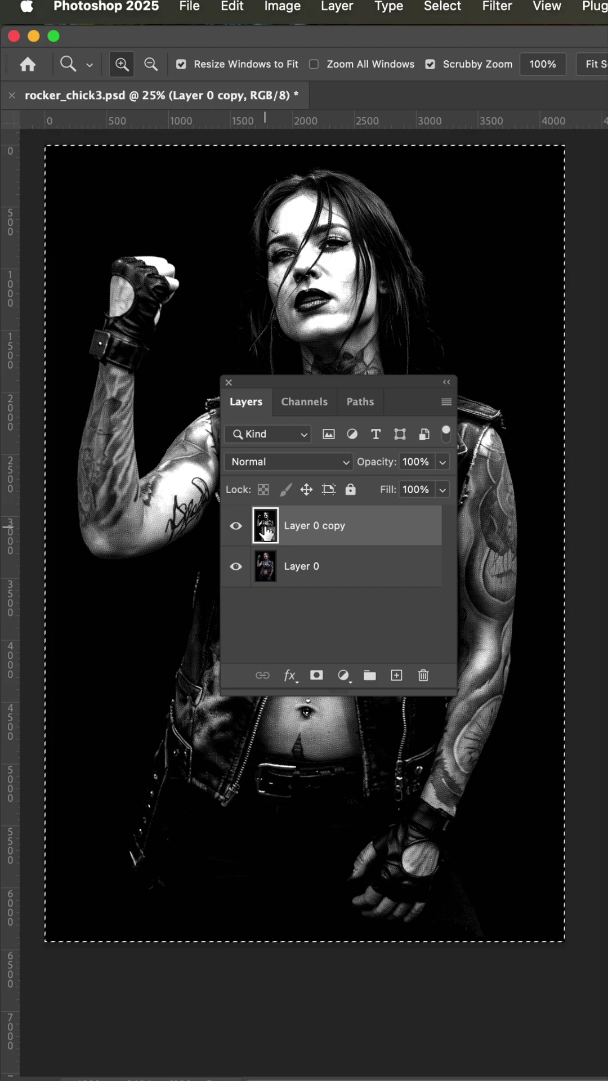
click(236, 525)
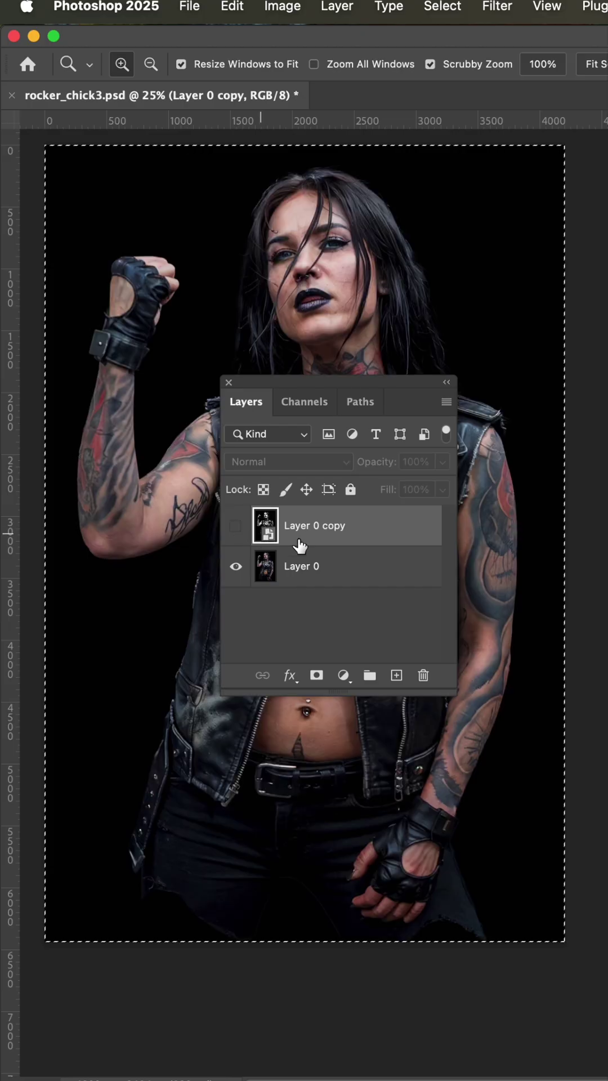
- Add a layer mask to Layer 0 and paste the grayscale portrait into it
click(315, 568)
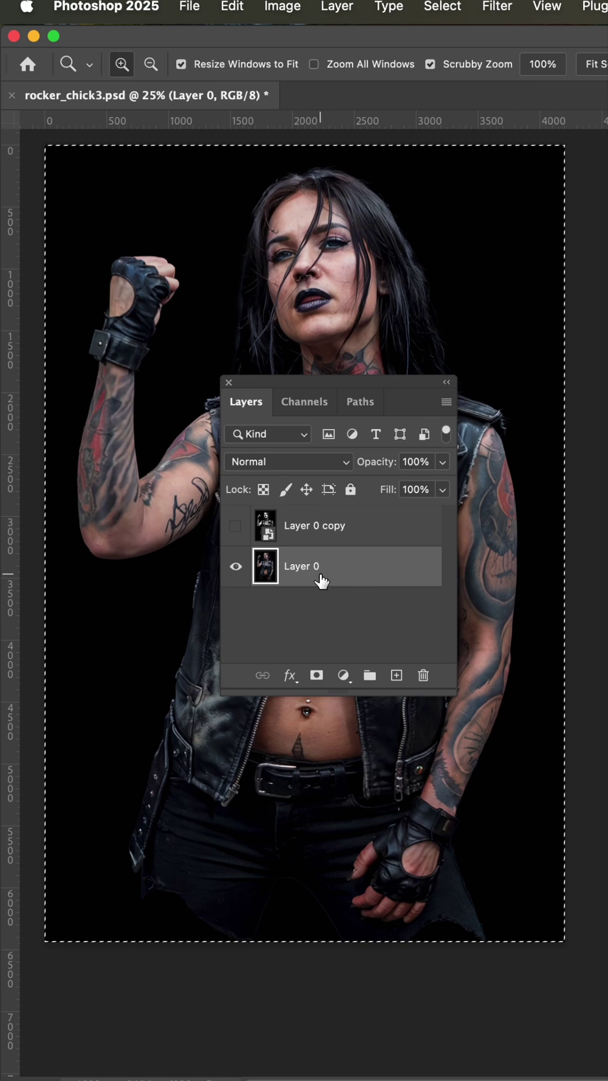
click(317, 676)
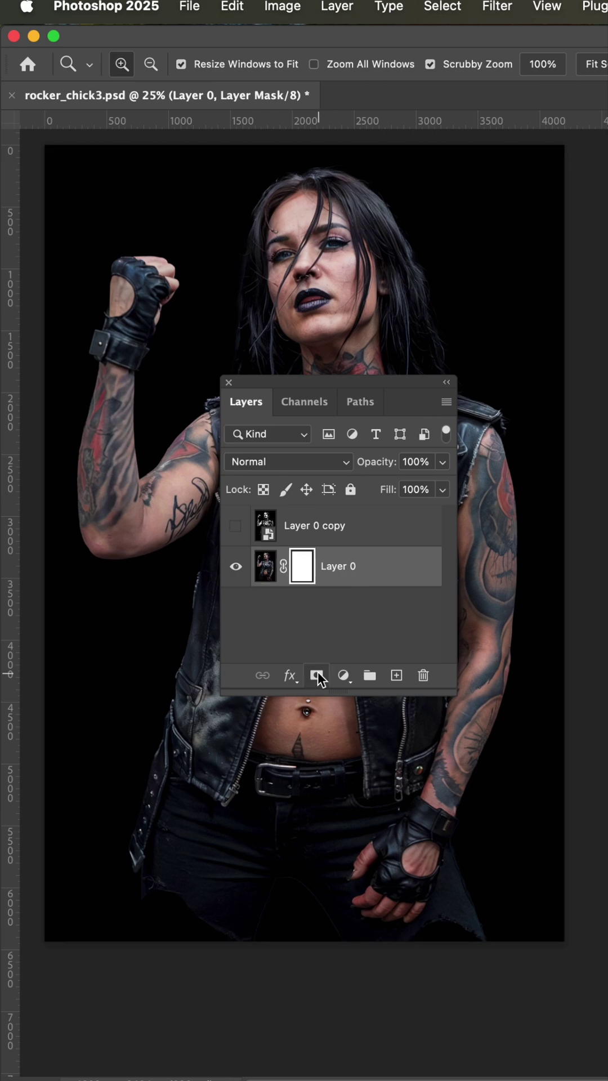
key(alt)
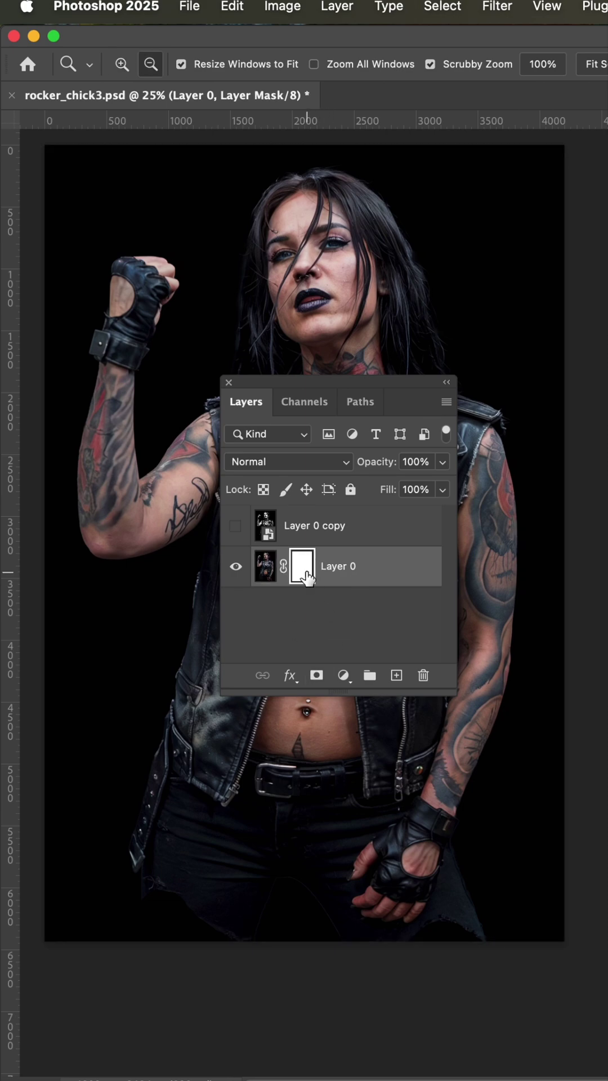
alt+click(302, 567)
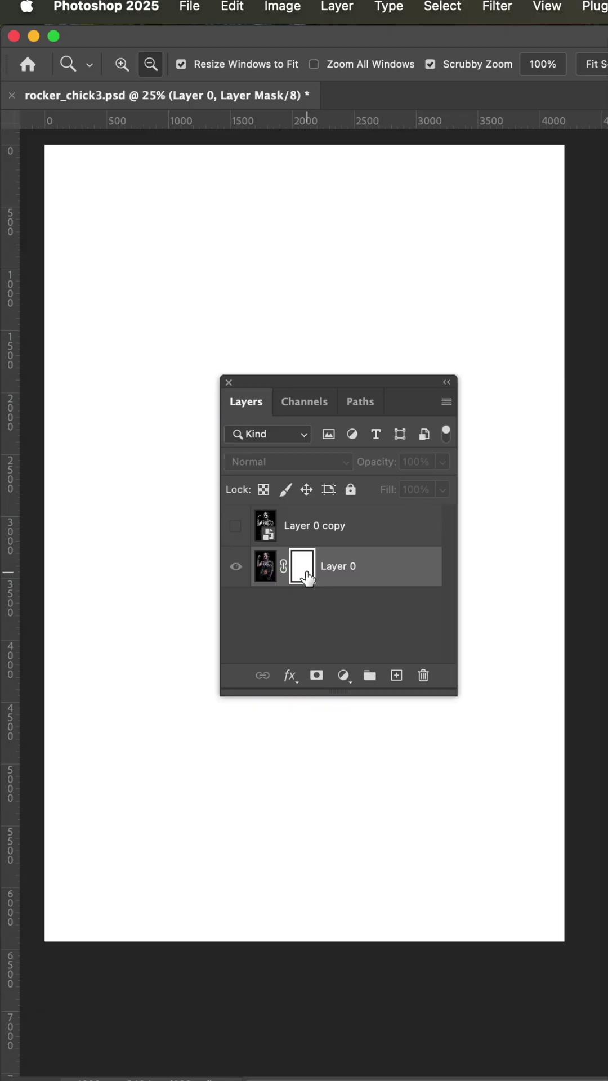
key(super+v)
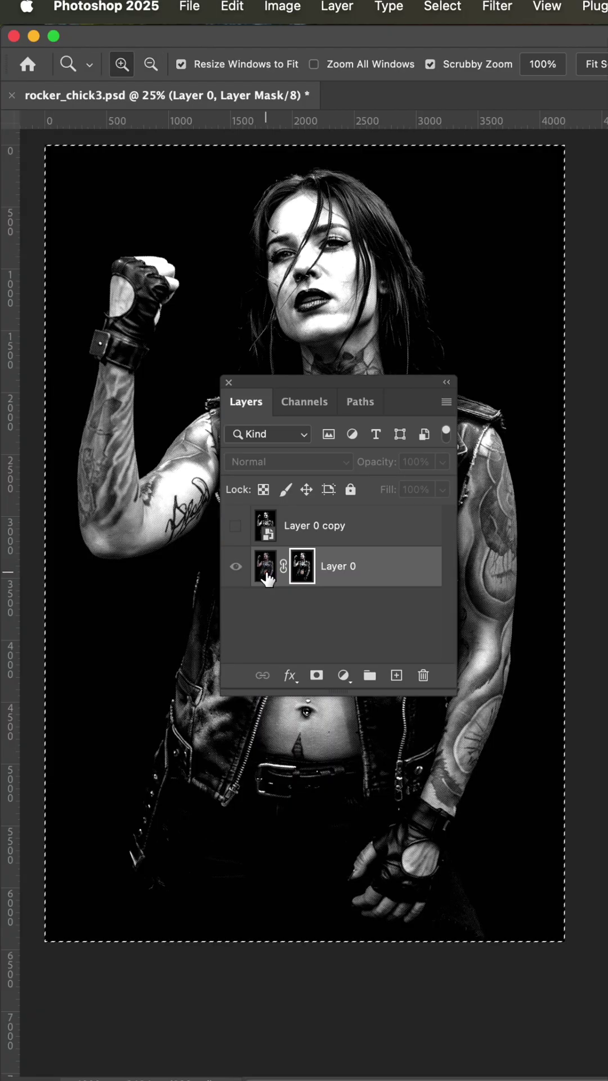
click(266, 567)
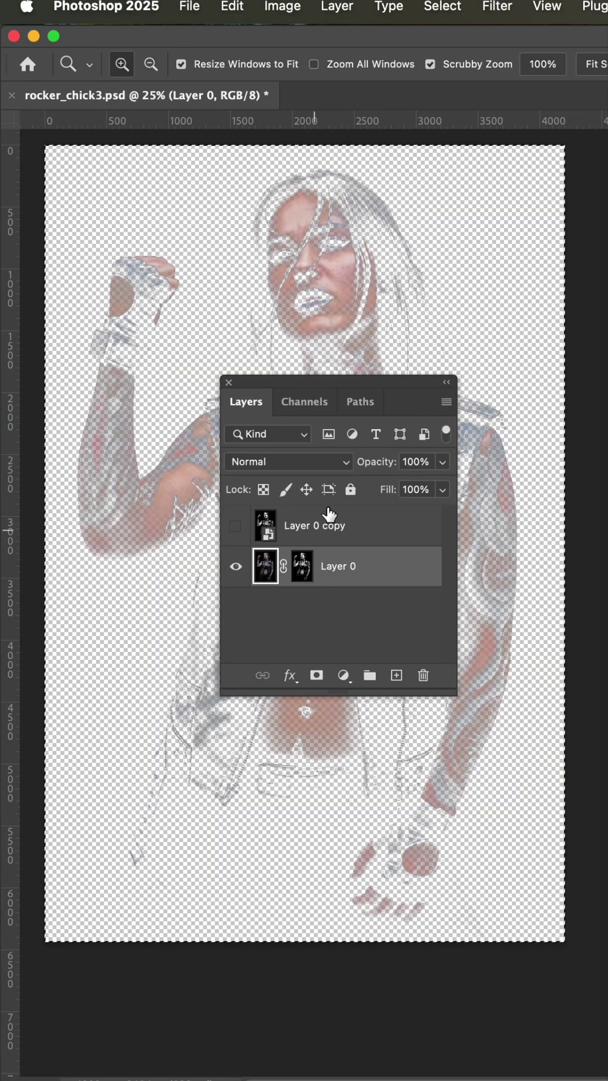
drag(309, 382, 607, 530)
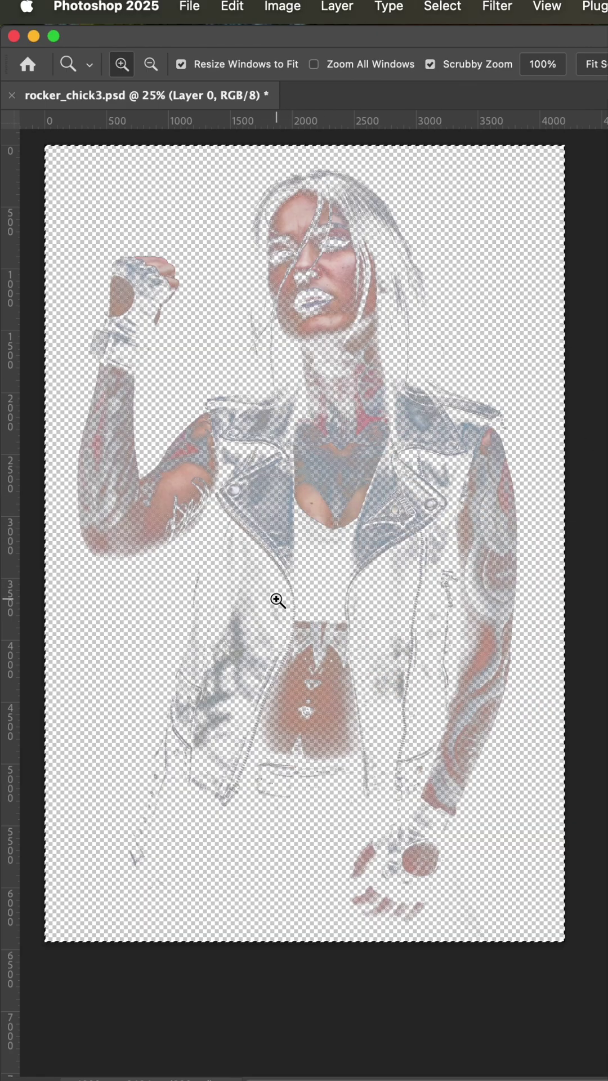
drag(324, 315, 193, 692)
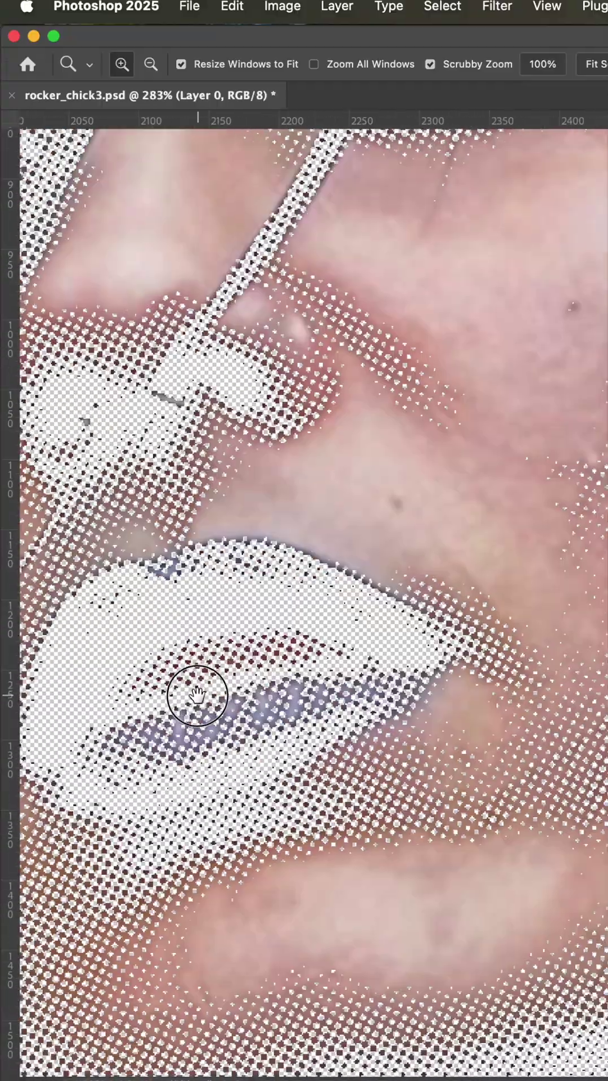
drag(388, 382, 417, 656)
key(super+0)
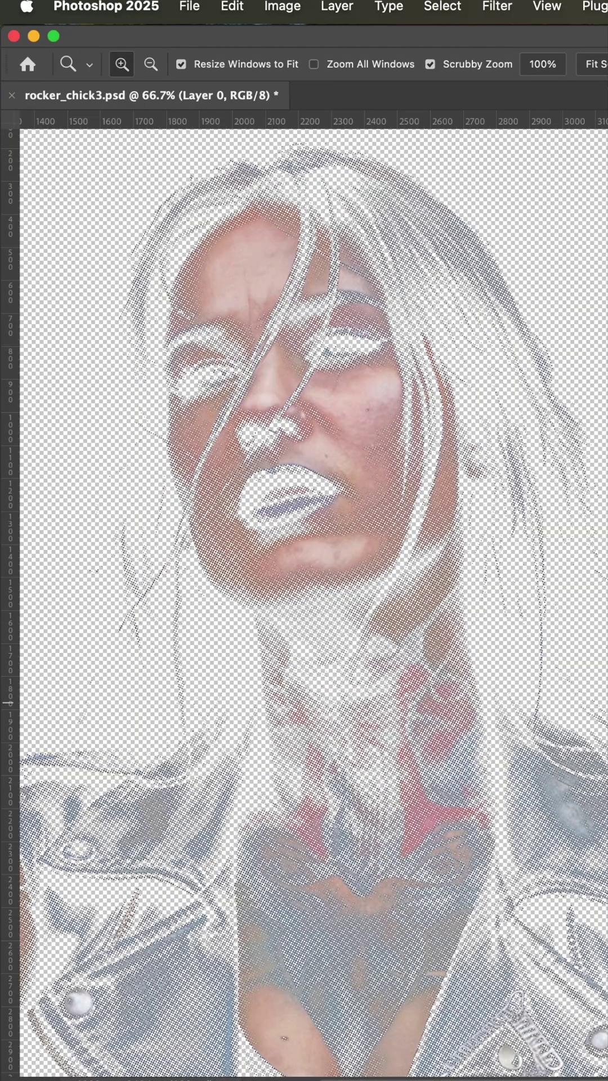
key(F7)
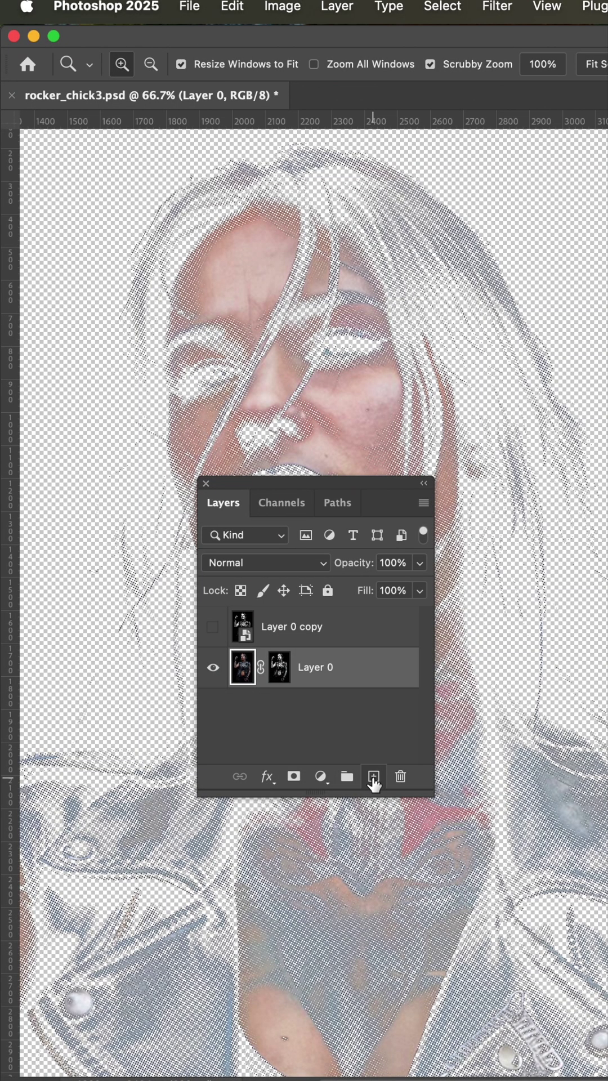
- Add Layer 1 beneath Layer 0 and fill it with solid black
click(374, 778)
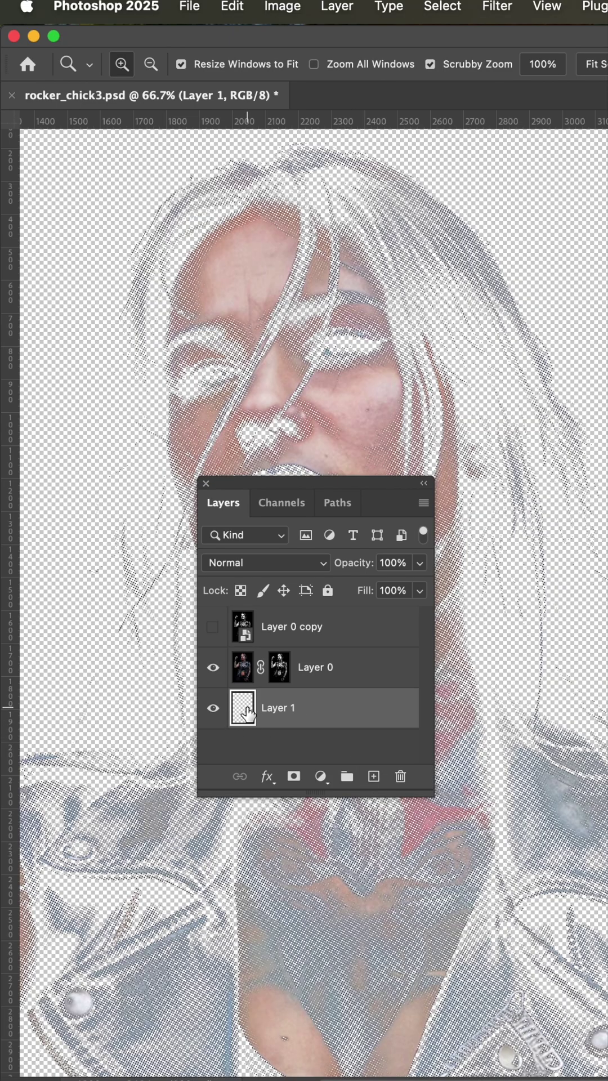
key(shift+F5)
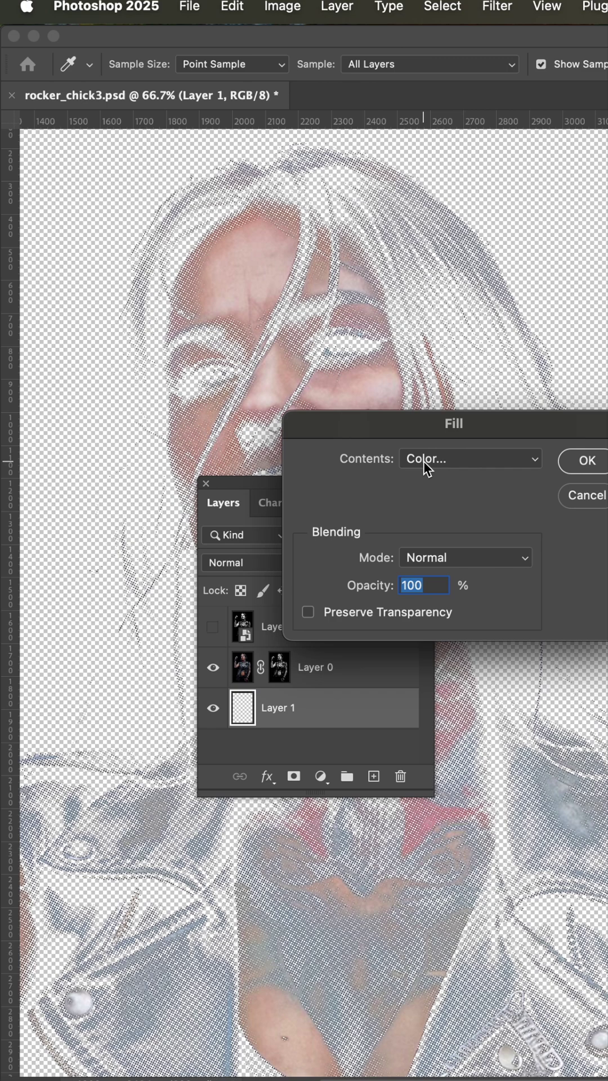
click(424, 462)
click(417, 557)
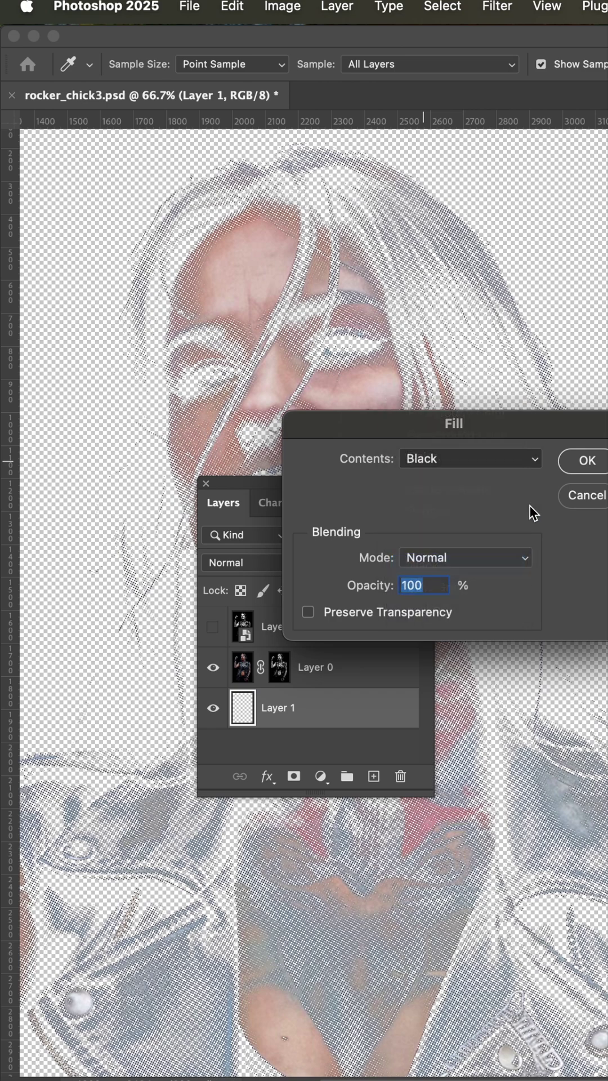
click(583, 461)
- Zoom in on the lips and scroll around to inspect the halftone over black
key(F7)
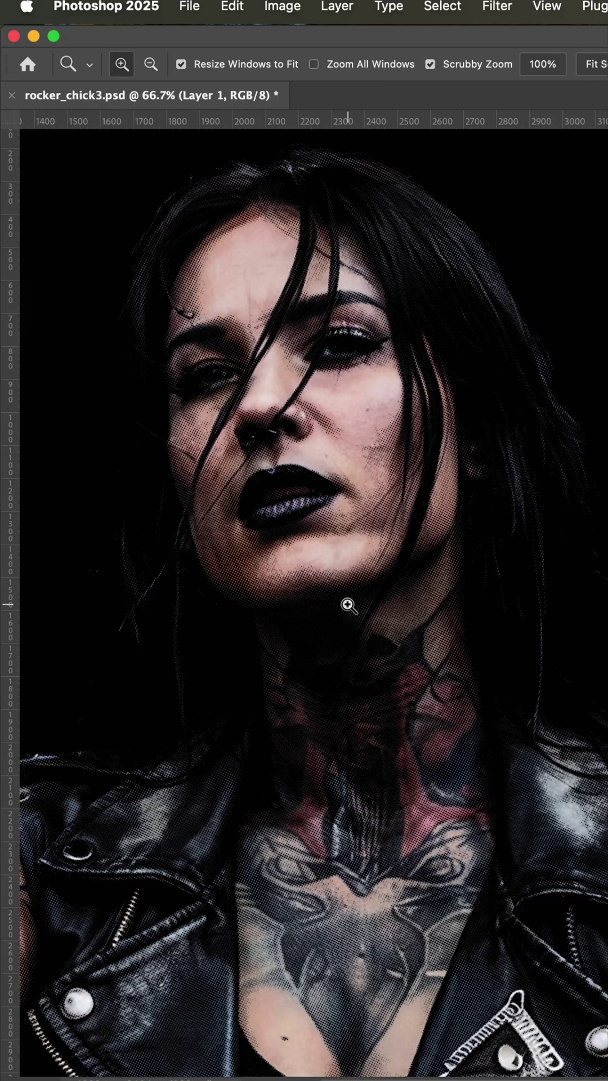
drag(310, 506, 425, 546)
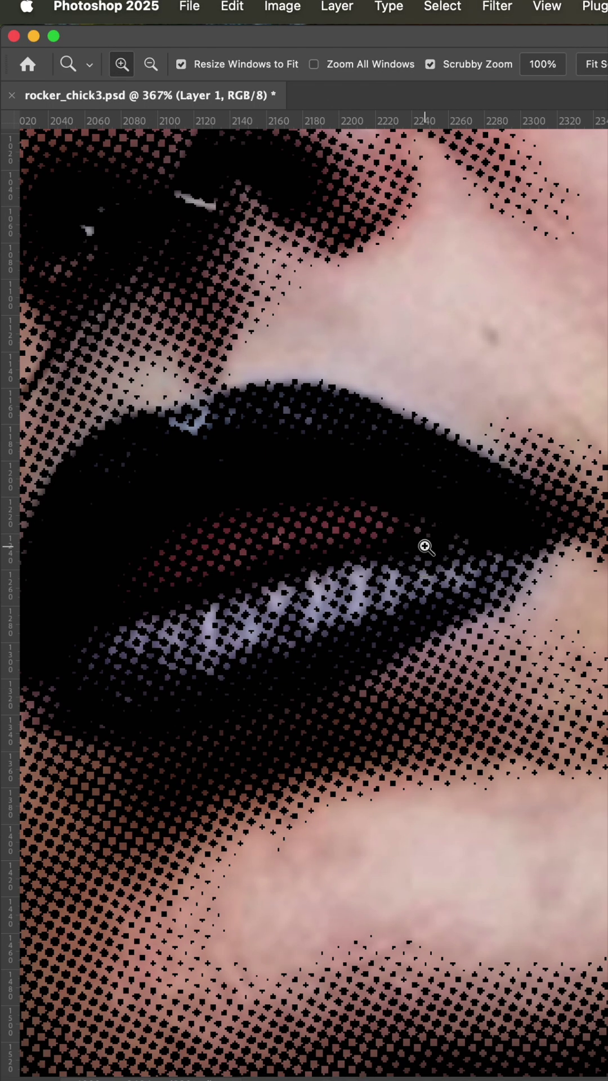
scroll(321, 623, up, 10)
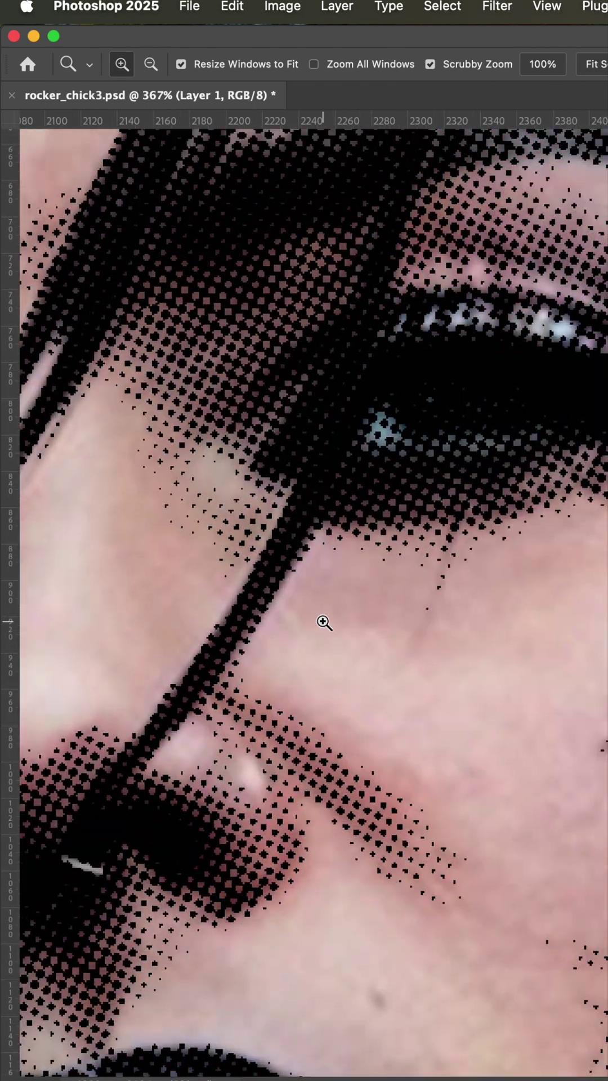
scroll(323, 623, right, 5)
scroll(324, 623, down, 10)
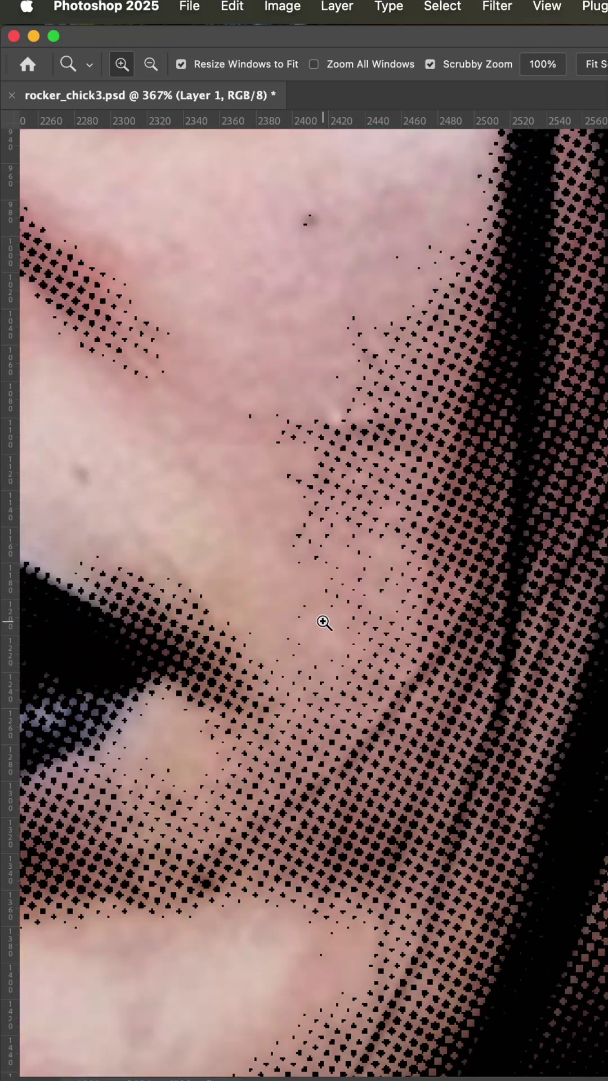
scroll(324, 623, up, 10)
key(super+0)
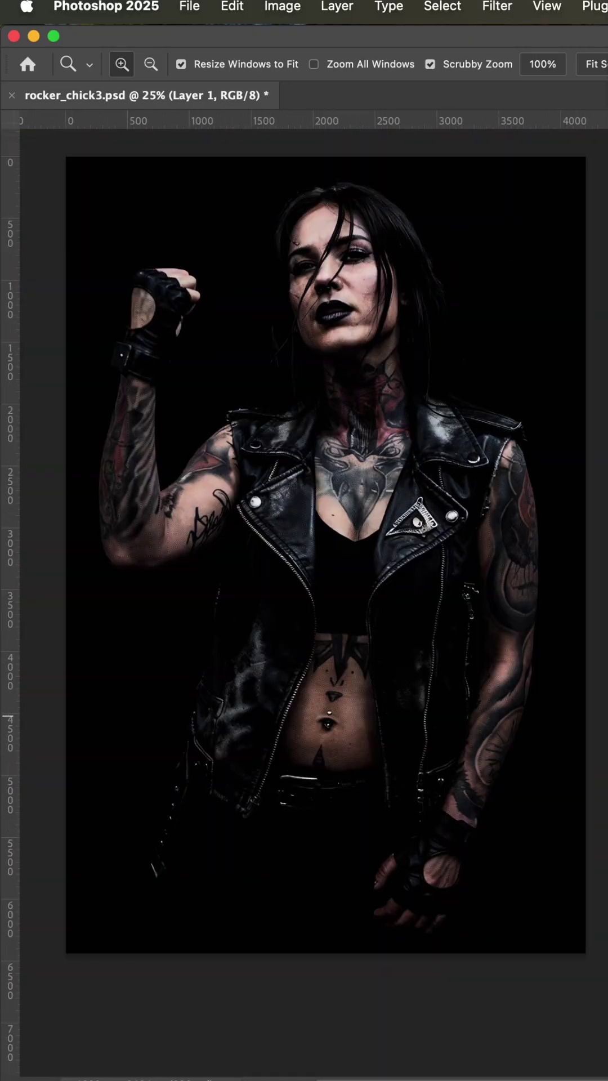
key(super+i)
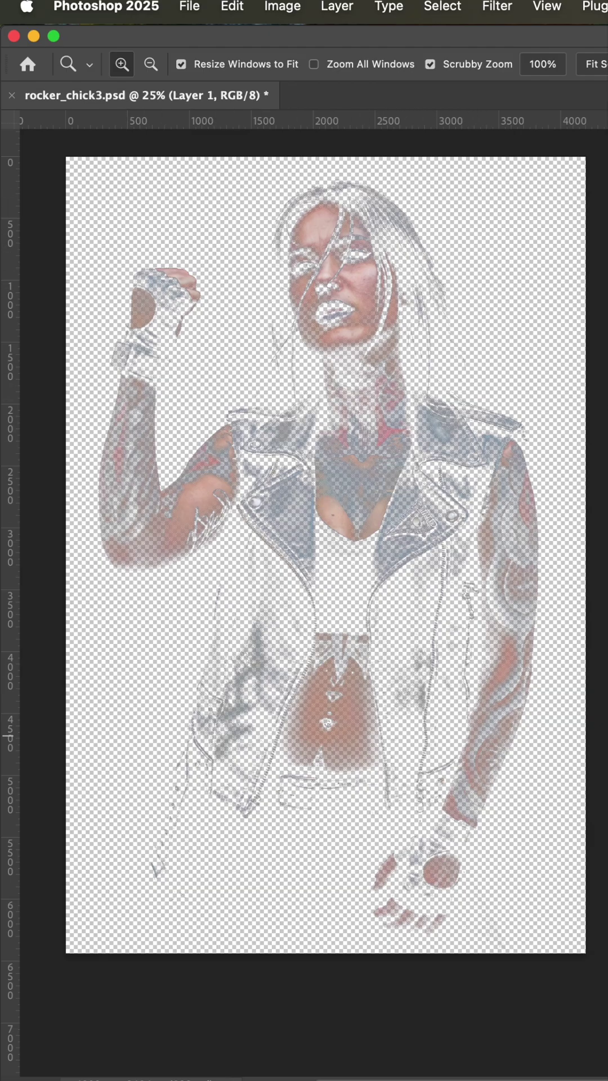
key(ctrl+z)
key(ctrl+shift+z)
key(ctrl+z)
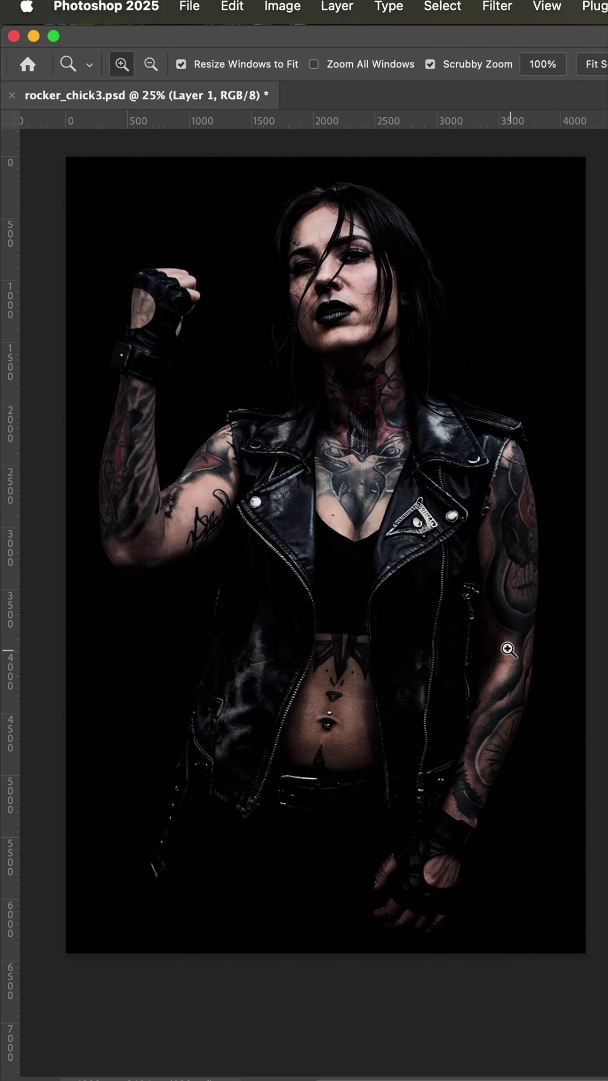